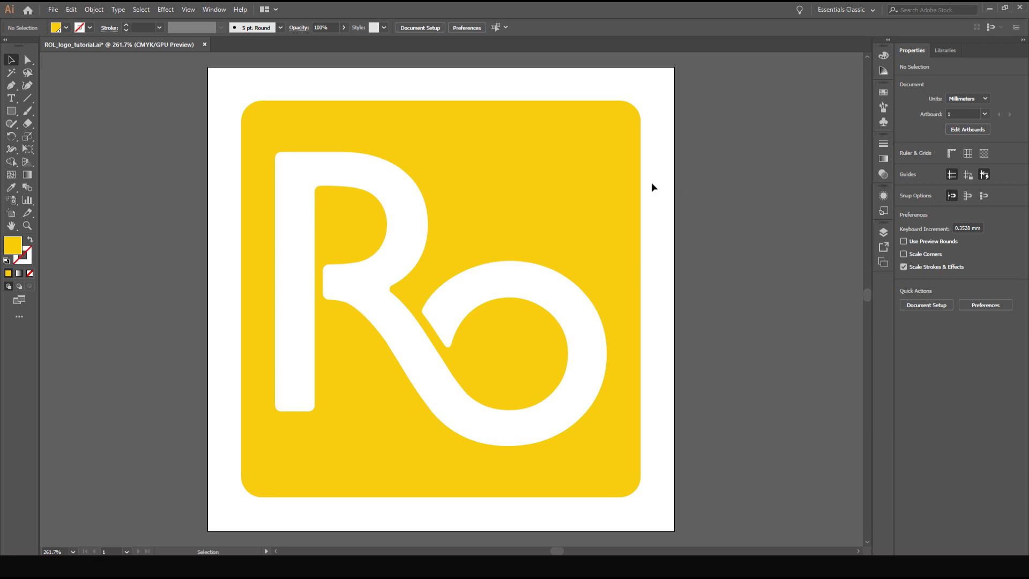
Remove the fill from the rounded square and R shape, then switch to Outline view
left_click(599, 184)
left_click(411, 218, "shift")
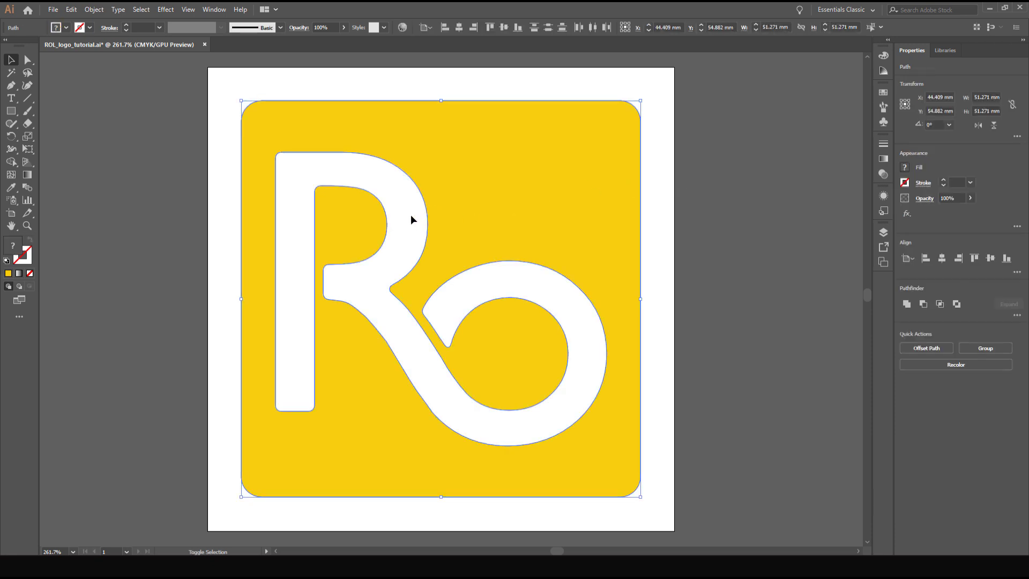
left_click(30, 274)
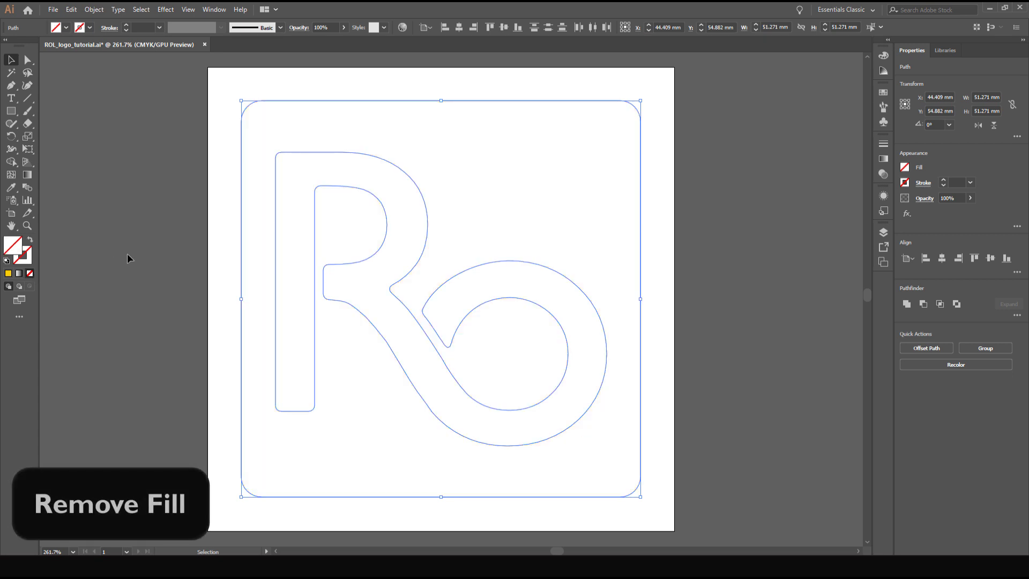
left_click(174, 249)
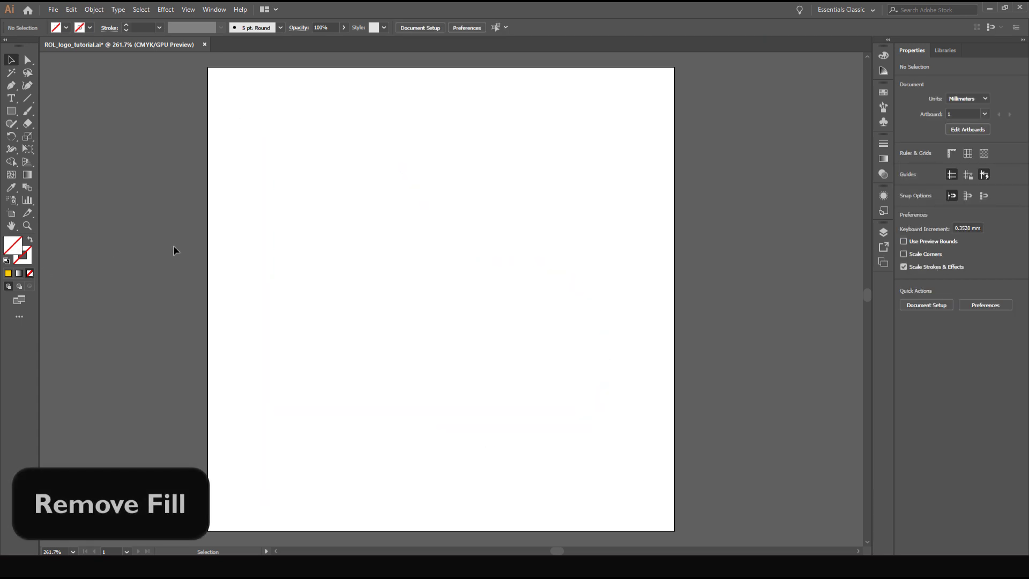
key("ctrl+y")
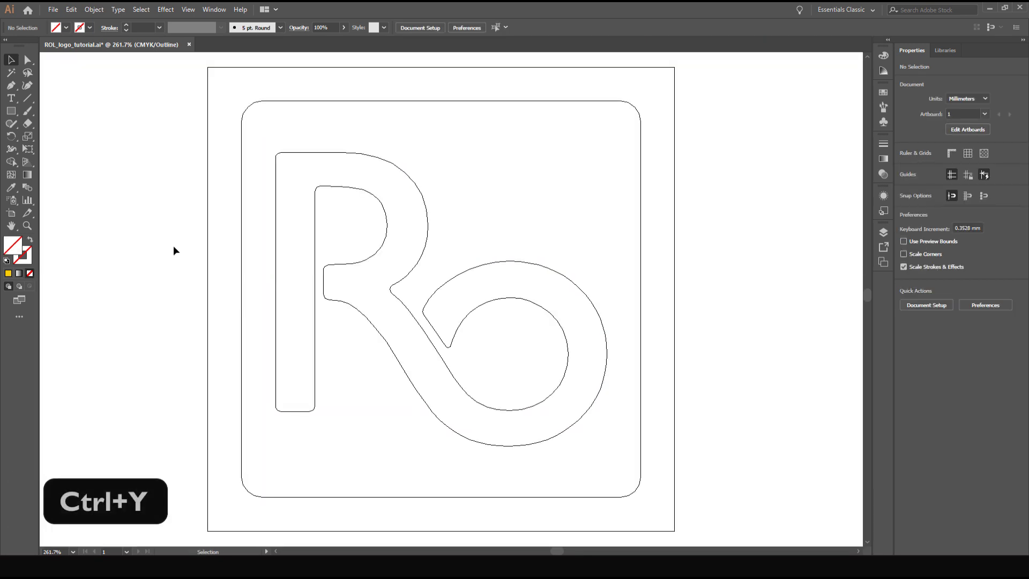
Draw vertical and horizontal line segments crossing the rounded square's centre
left_click(28, 97)
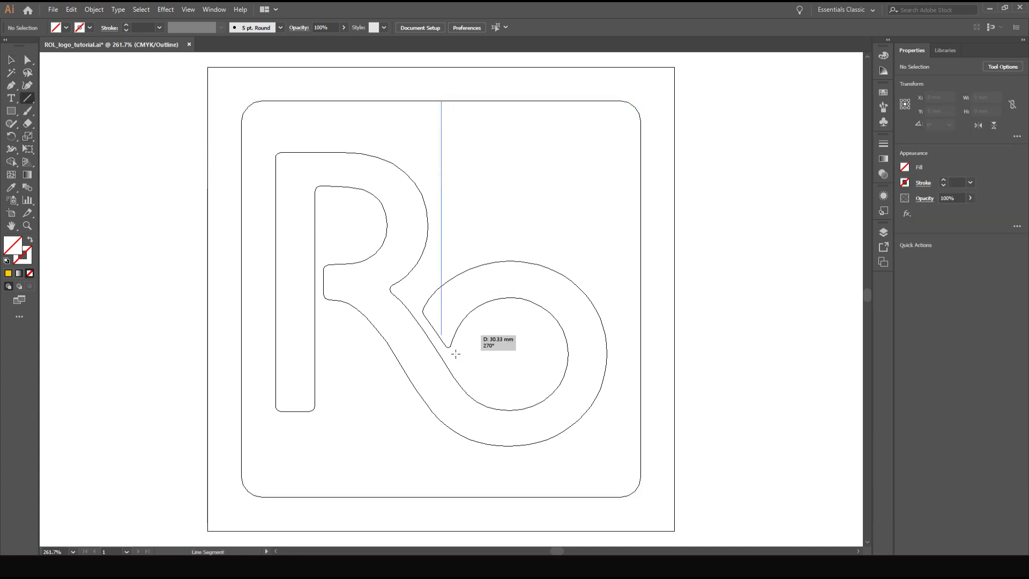
left_click_drag(441, 99, 440, 496)
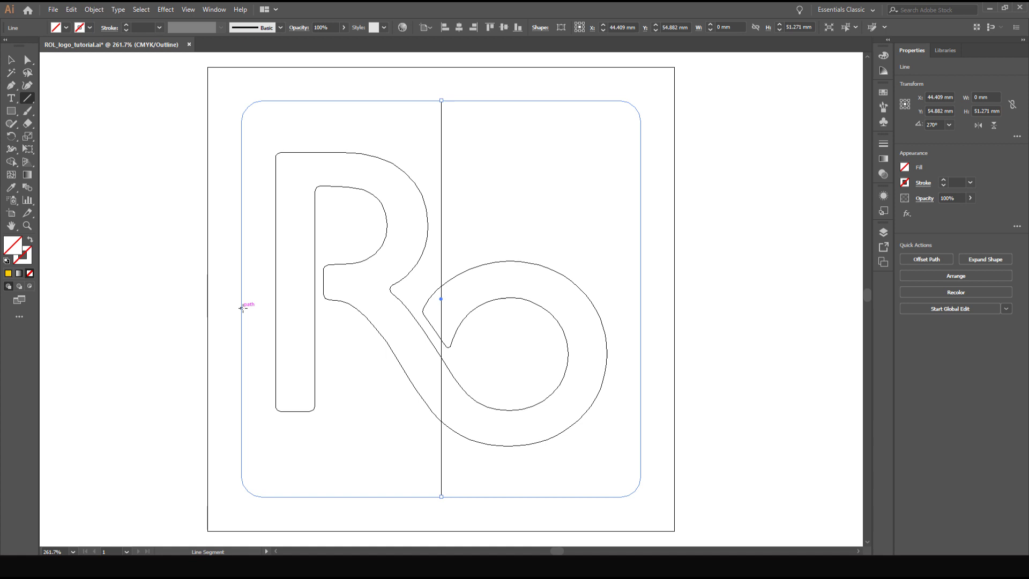
left_click_drag(242, 300, 641, 302)
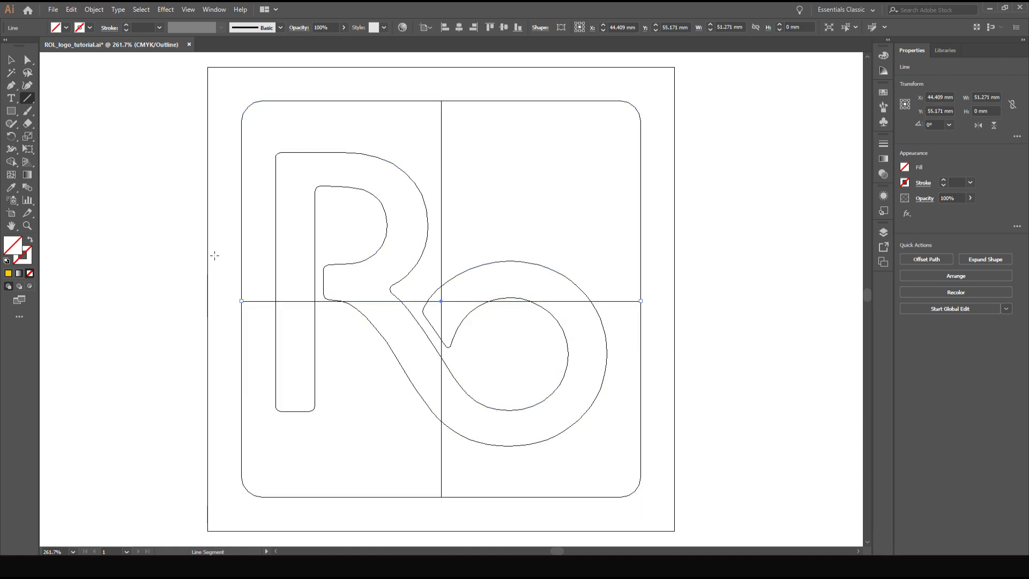
left_click(12, 59)
left_click(271, 296)
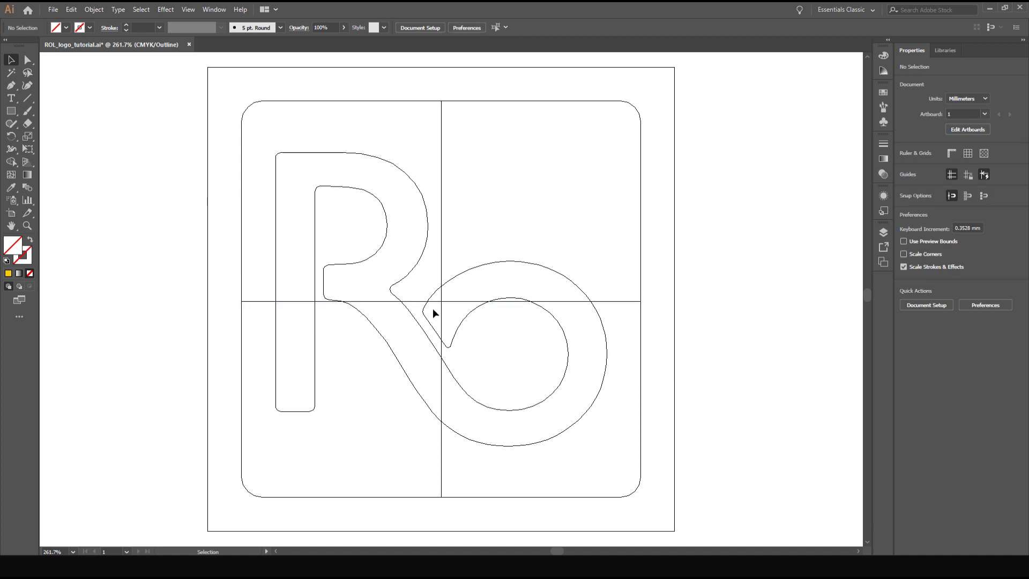
Export the outlines as AutoCAD DXF ROL_logo_tutorial.dxf, keeping Millimeters units
left_click(54, 10)
mouse_move(130, 197)
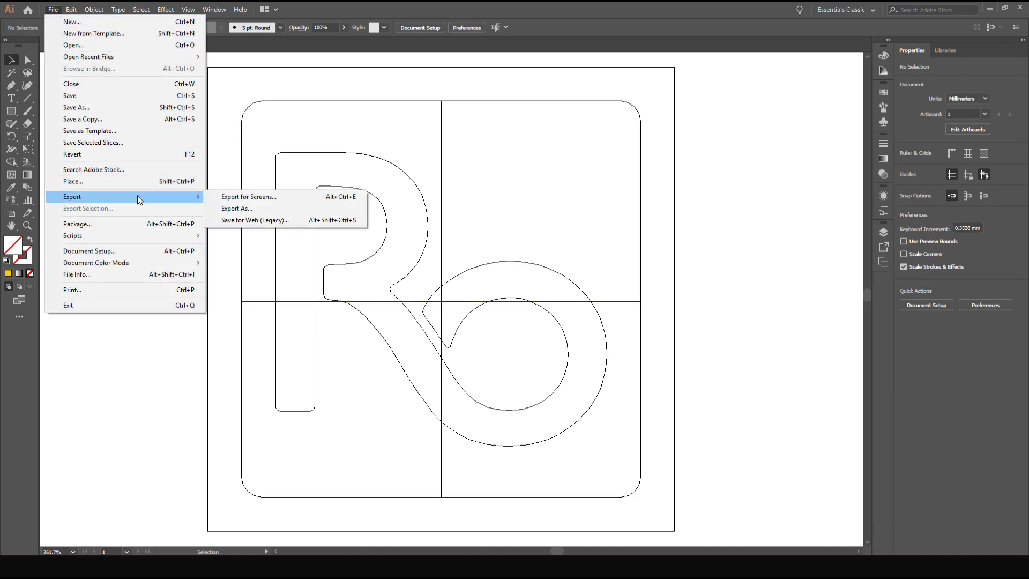
left_click(247, 209)
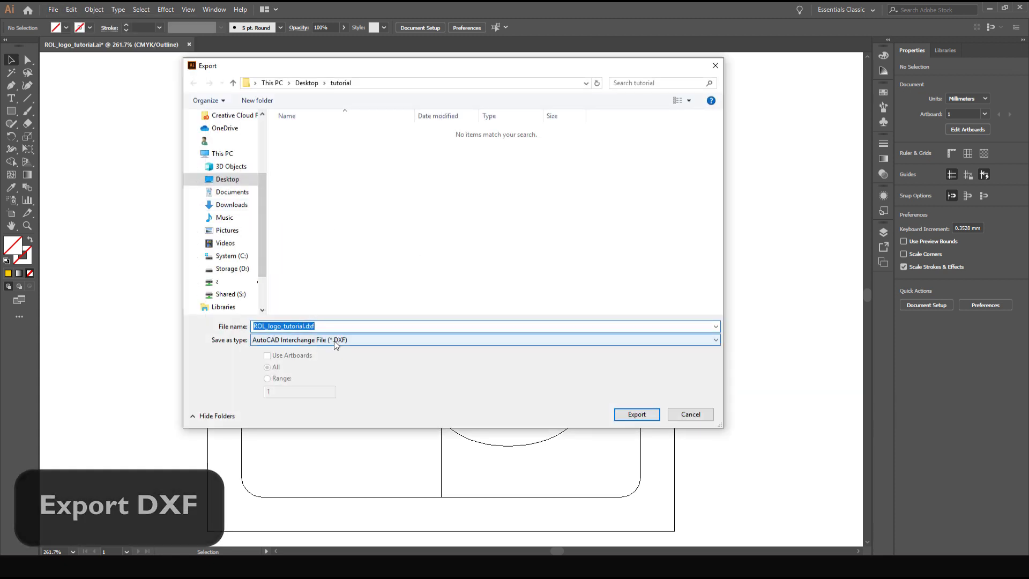
left_click(385, 340)
left_click(384, 348)
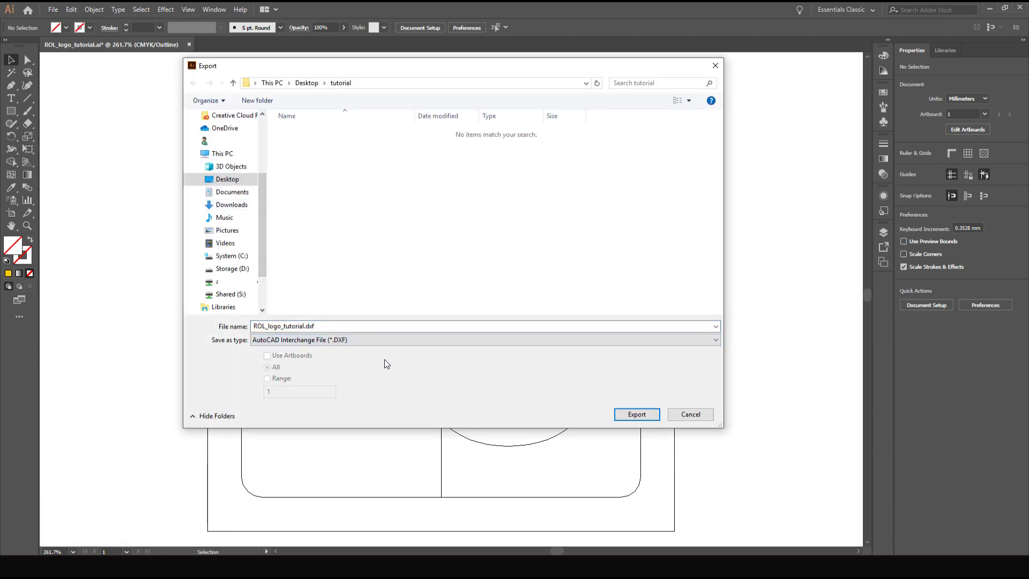
left_click(636, 416)
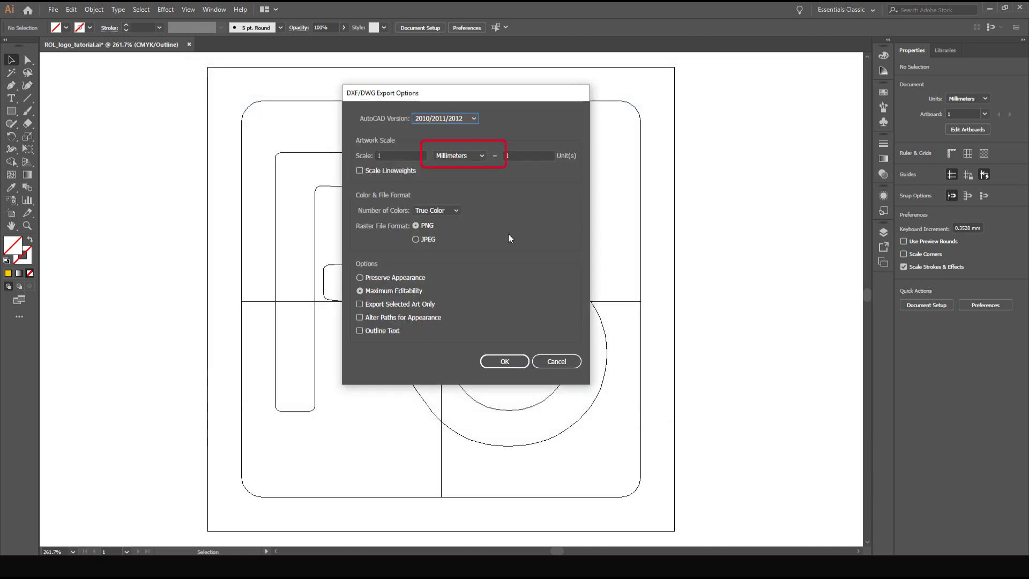
left_click(473, 156)
left_click(468, 204)
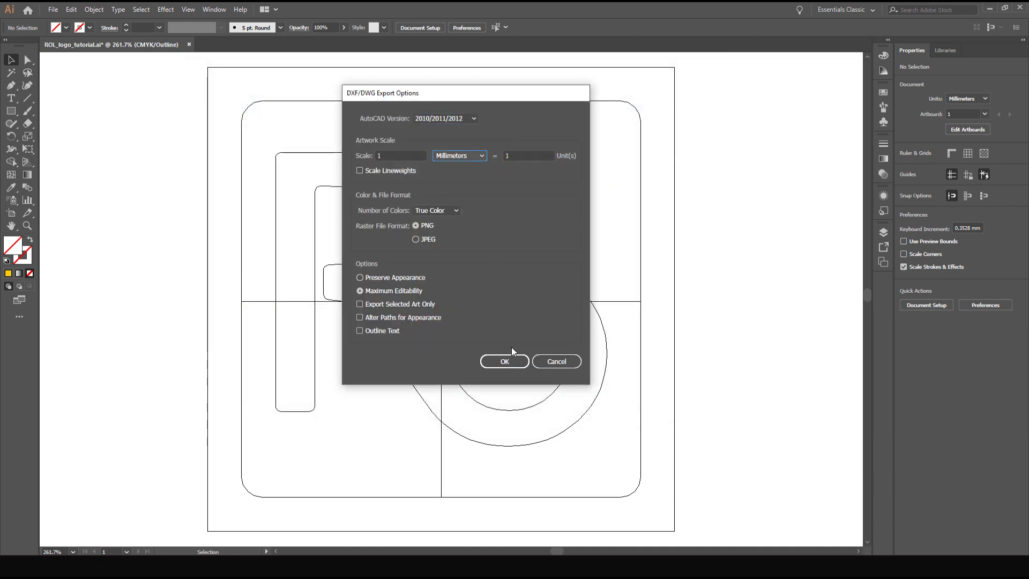
left_click(507, 361)
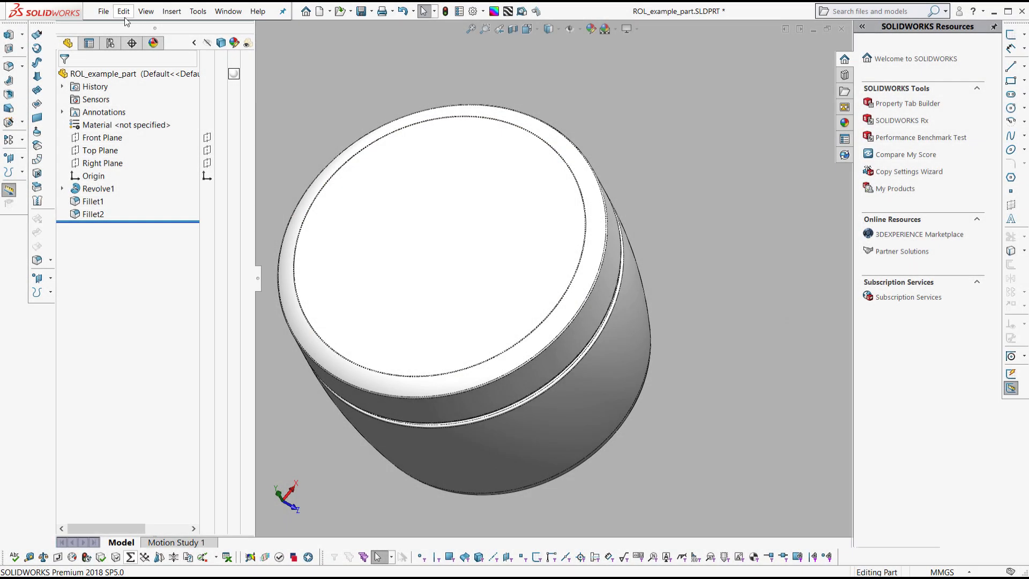
Open ROL_logo_tutorial.dxf from the tutorial folder in SOLIDWORKS
left_click(103, 12)
left_click(147, 42)
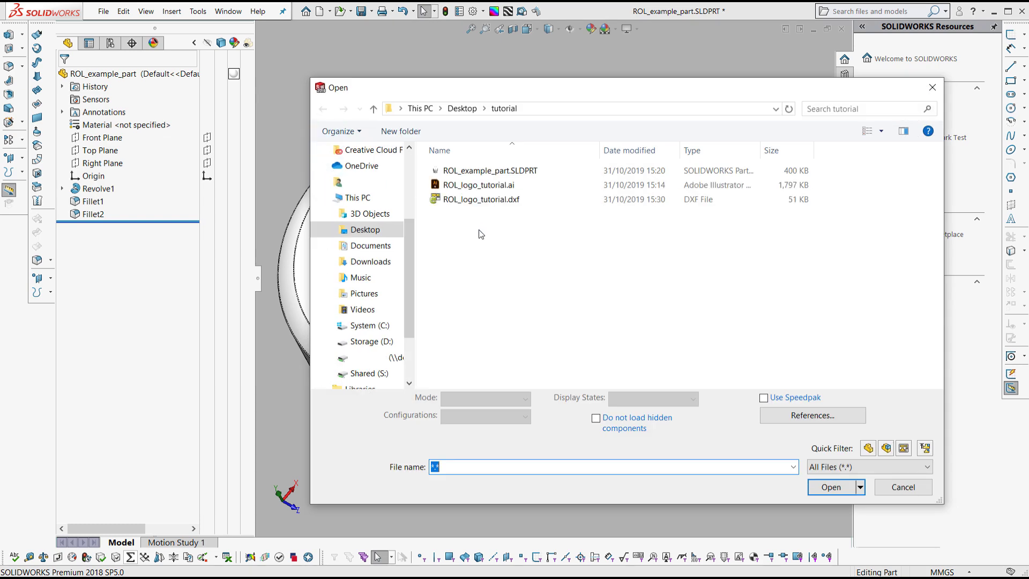
left_click(483, 202)
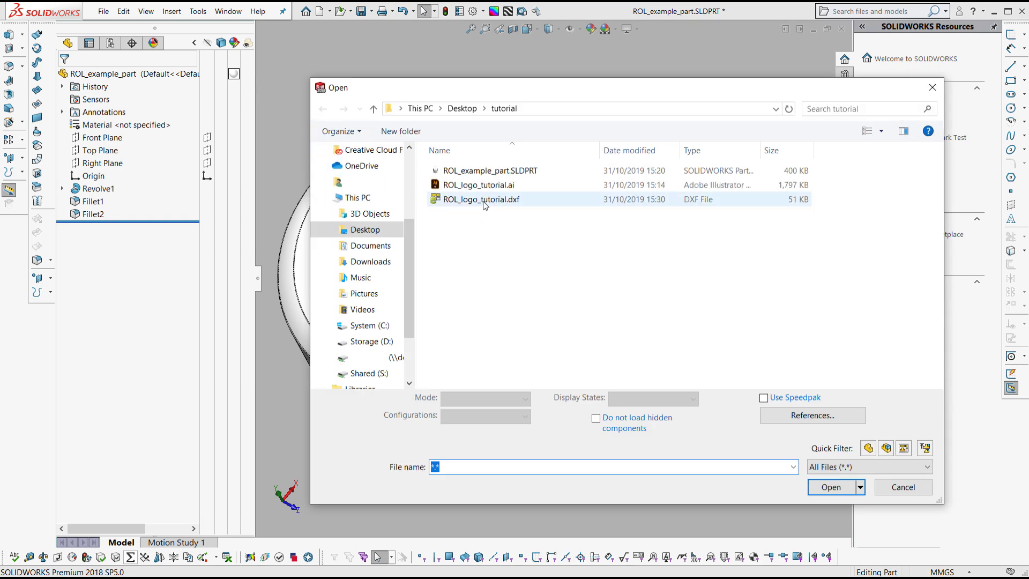
left_click(831, 478)
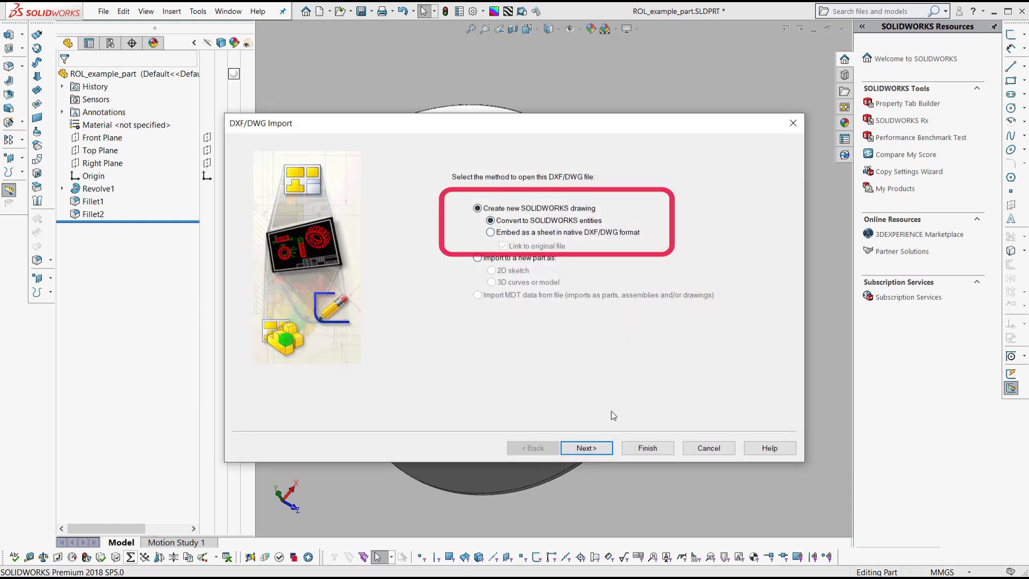
Import the DXF with Millimeters data units, placing the logo inside the A3 sheet
left_click(595, 447)
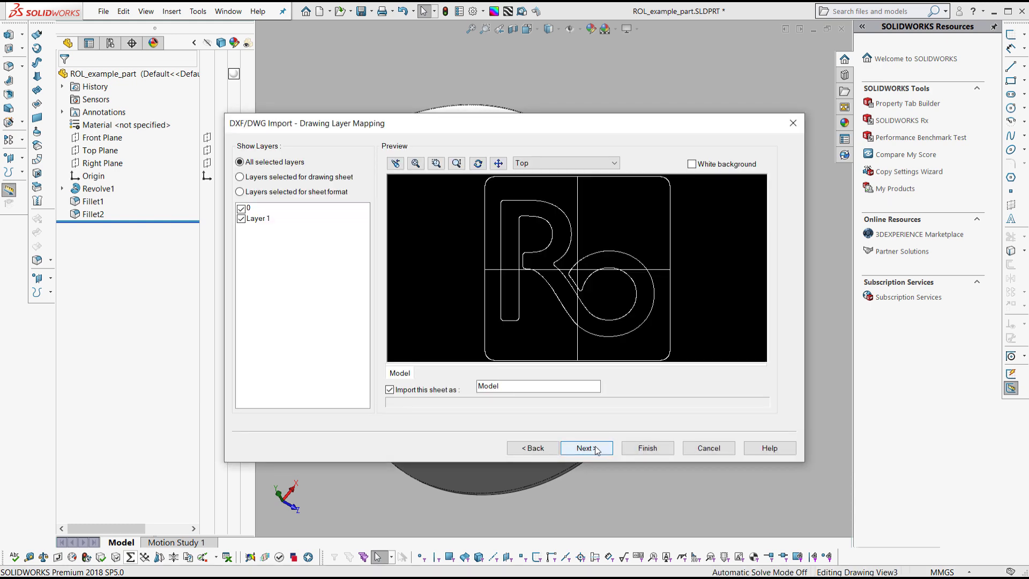
left_click(593, 449)
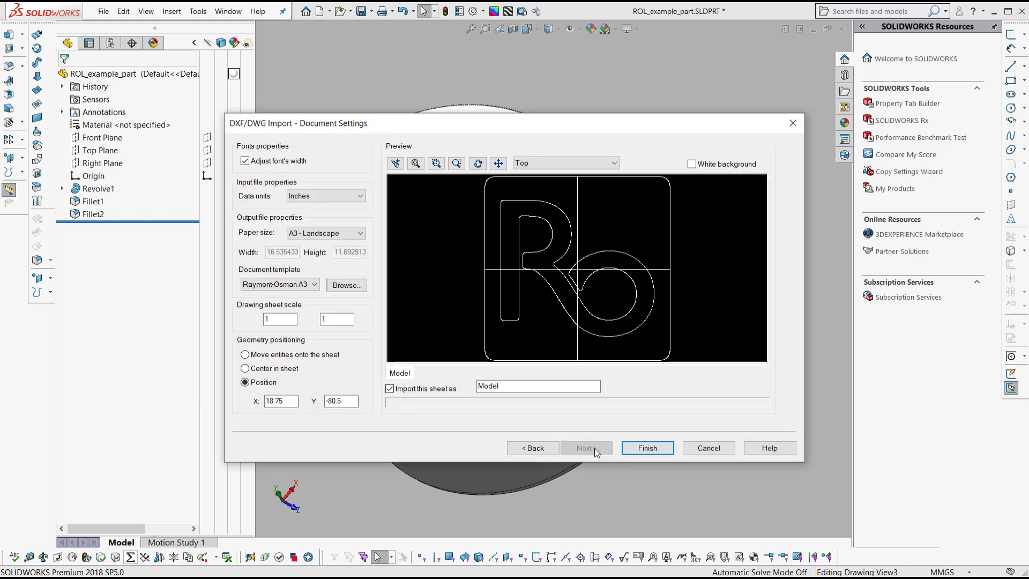
left_click(350, 197)
left_click(330, 232)
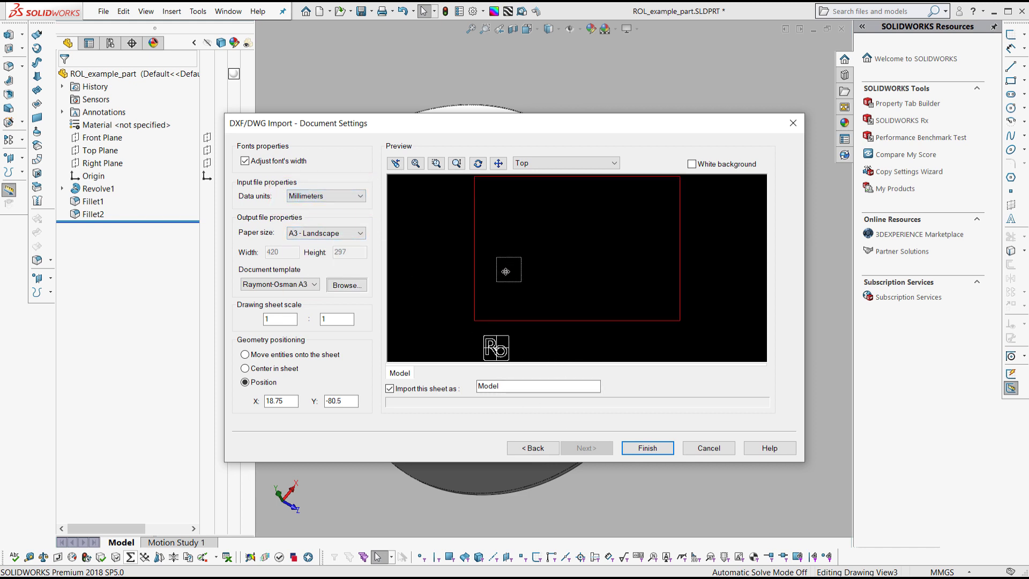
left_click_drag(506, 271, 510, 276)
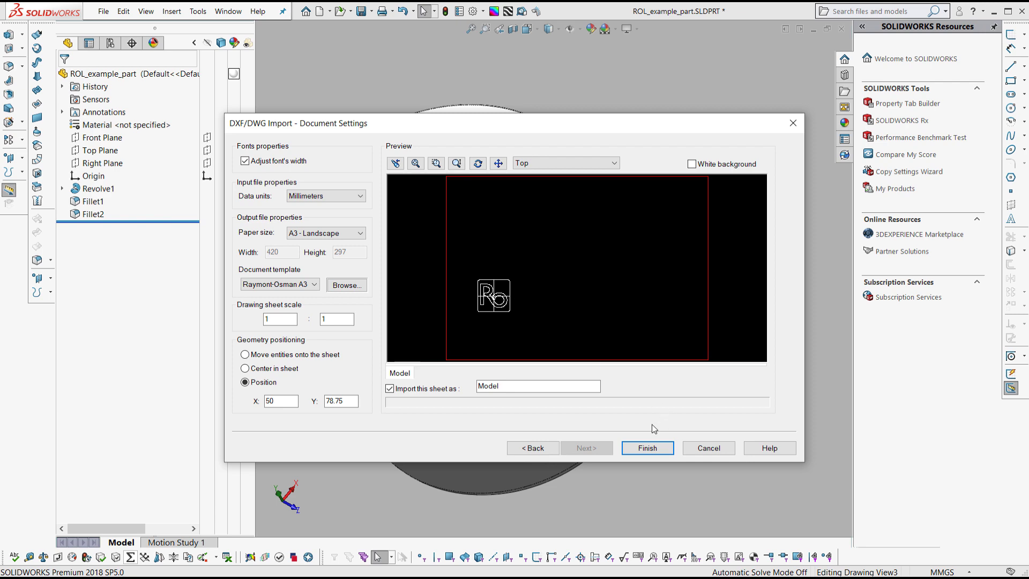
left_click(648, 449)
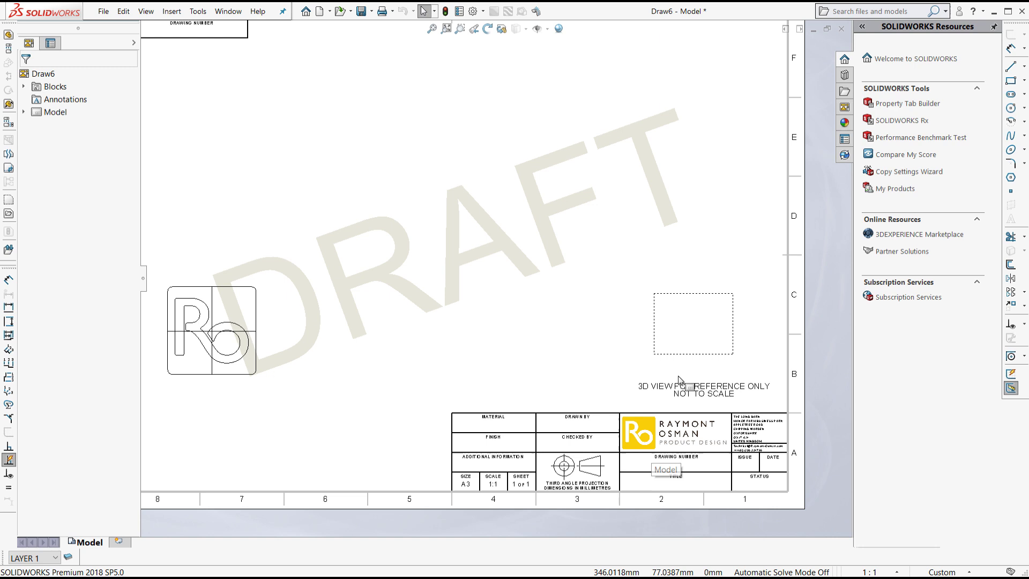
scroll(679, 376, "down", 2)
scroll(670, 372, "down", 2)
scroll(670, 372, "down", 2)
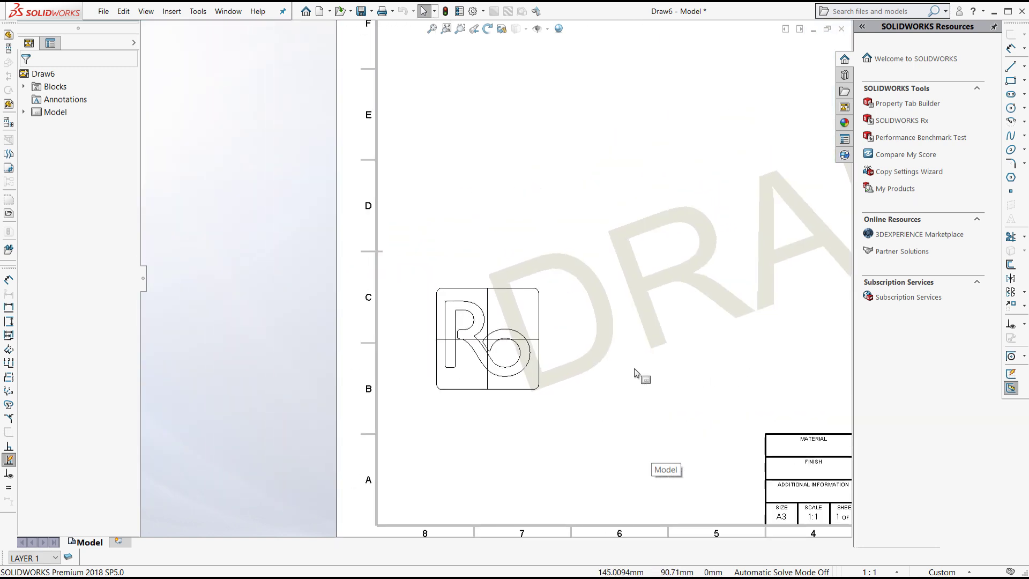
scroll(641, 374, "down", 2)
Make the vertical centre line For construction, then box-select all logo entities
left_click(647, 348)
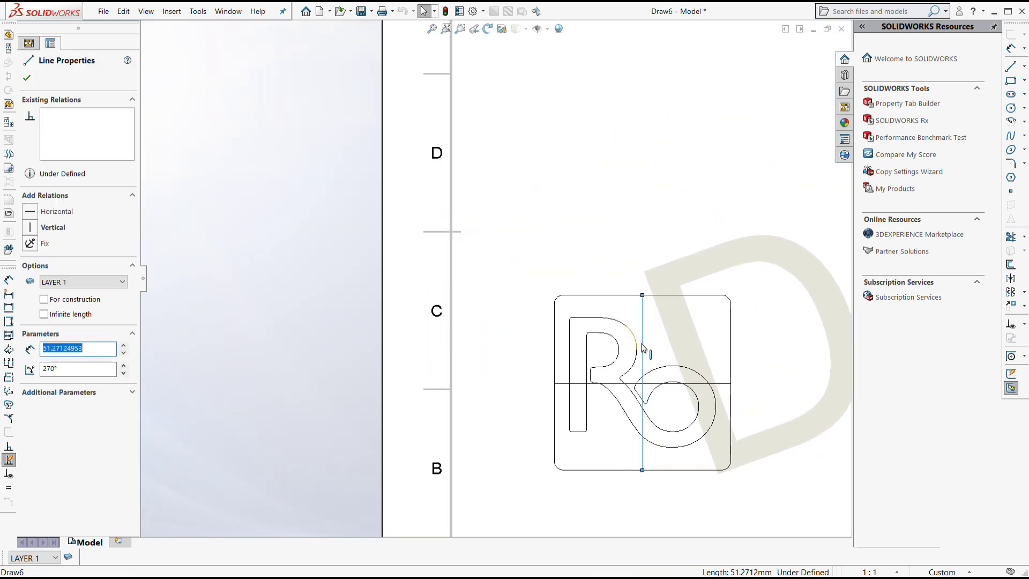
left_click(87, 301)
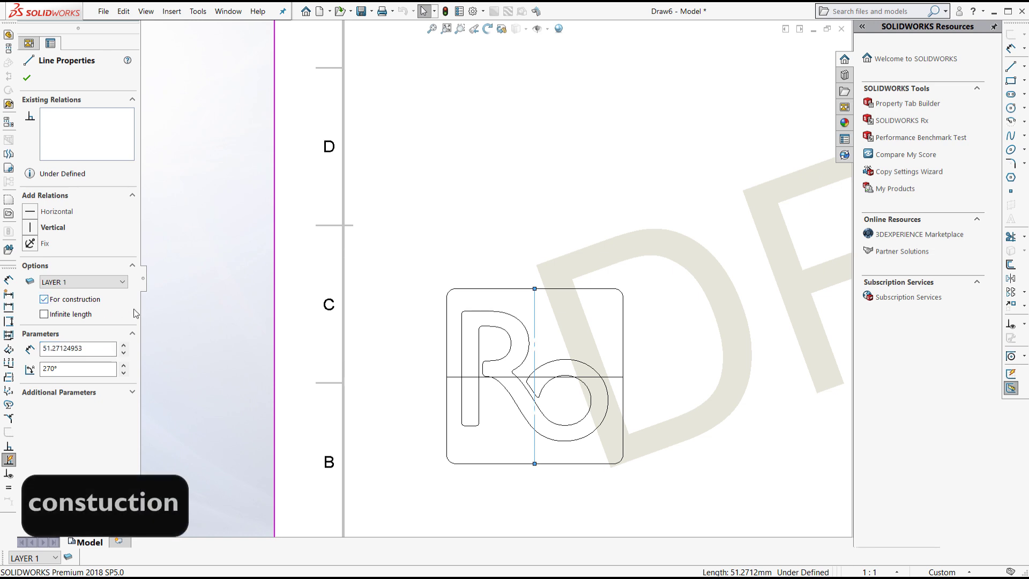
left_click(579, 378)
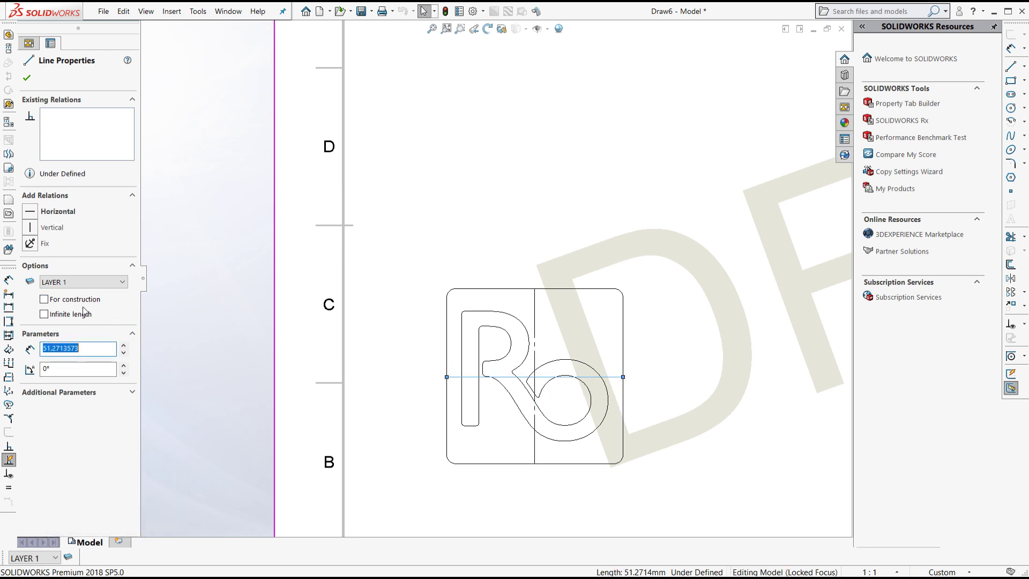
left_click(359, 270)
left_click_drag(418, 260, 660, 488)
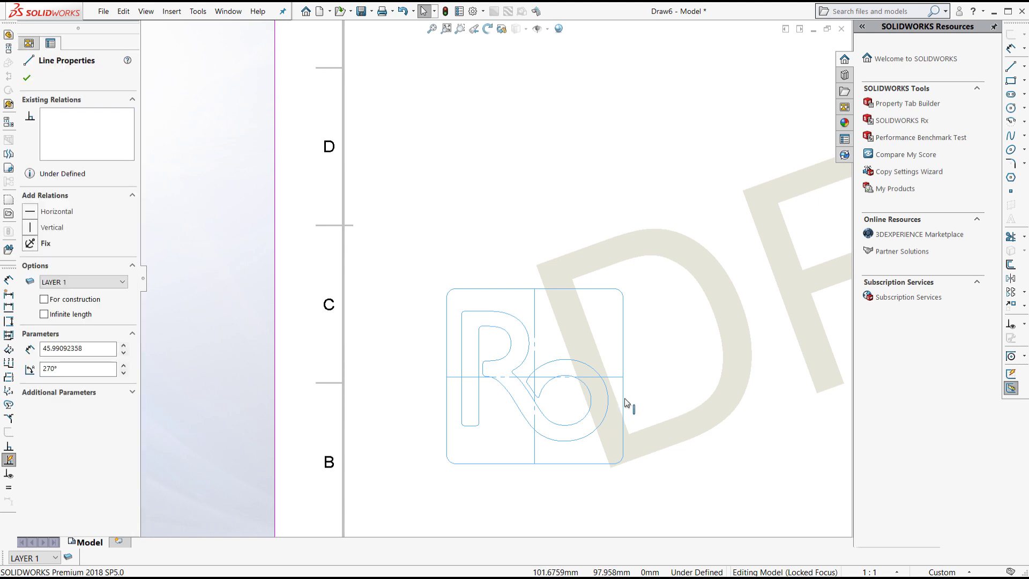
Make the selected logo entities one block and move it up and right
right_click(627, 407)
left_click(664, 239)
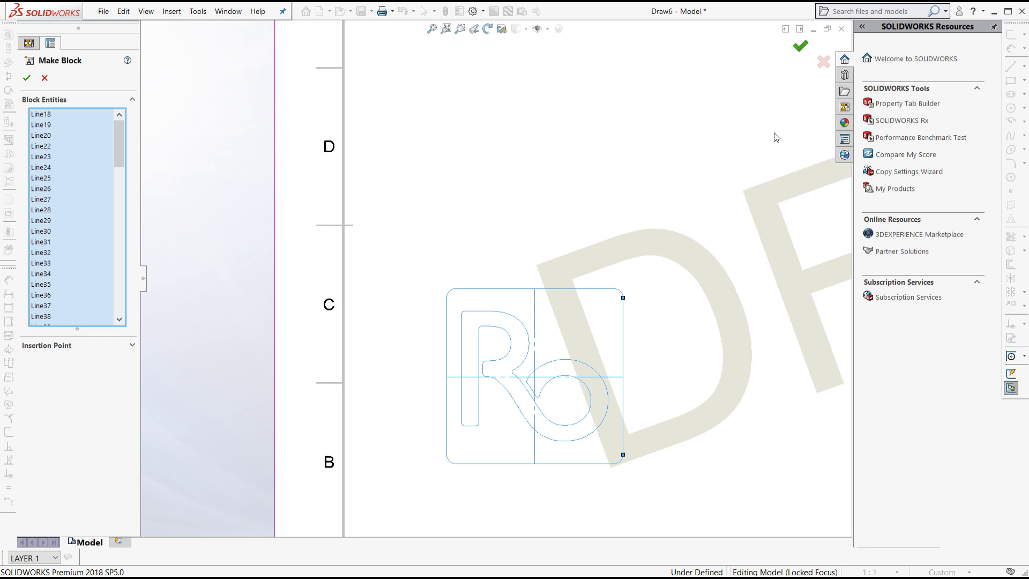
key("Return")
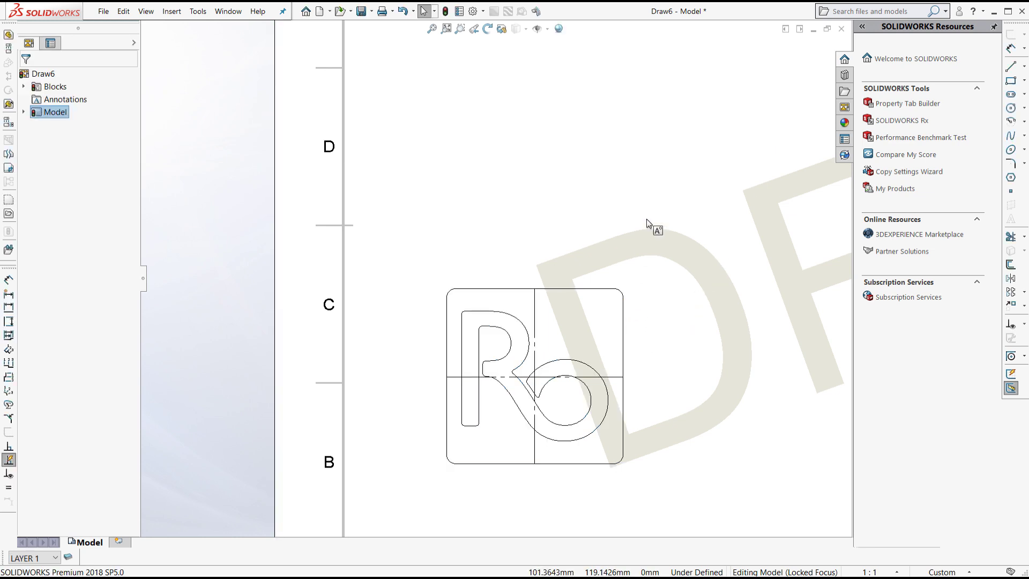
left_click_drag(628, 334, 715, 199)
left_click(704, 208)
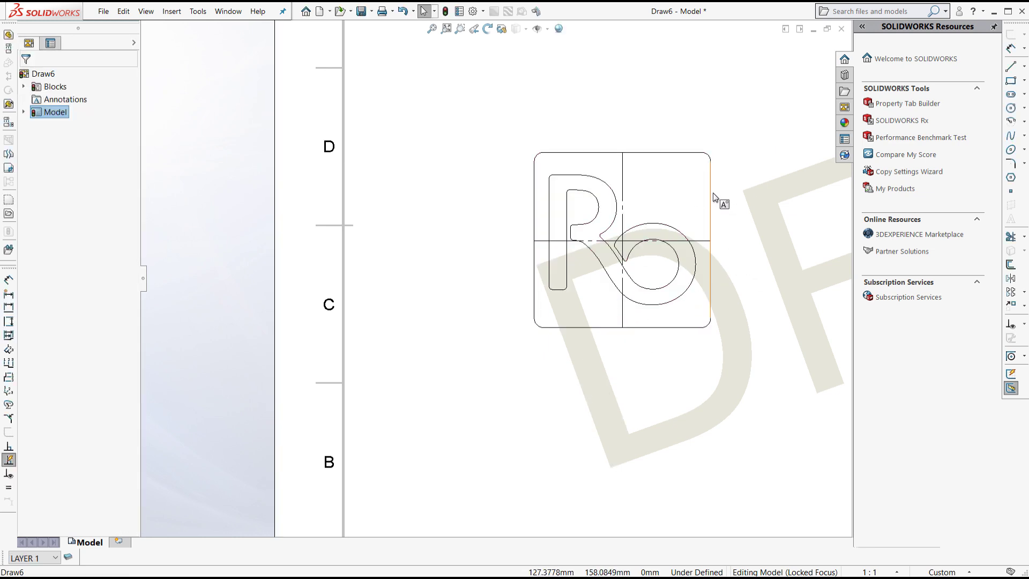
Copy the logo block and switch to the ROL_example_part.SLDPRT window
left_click(609, 191)
left_click(122, 11)
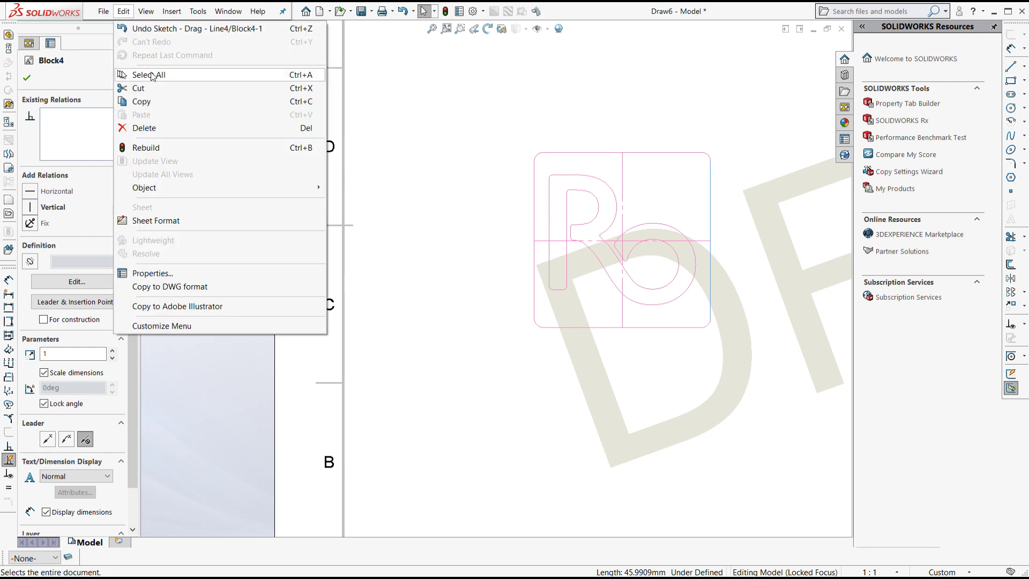
left_click(160, 101)
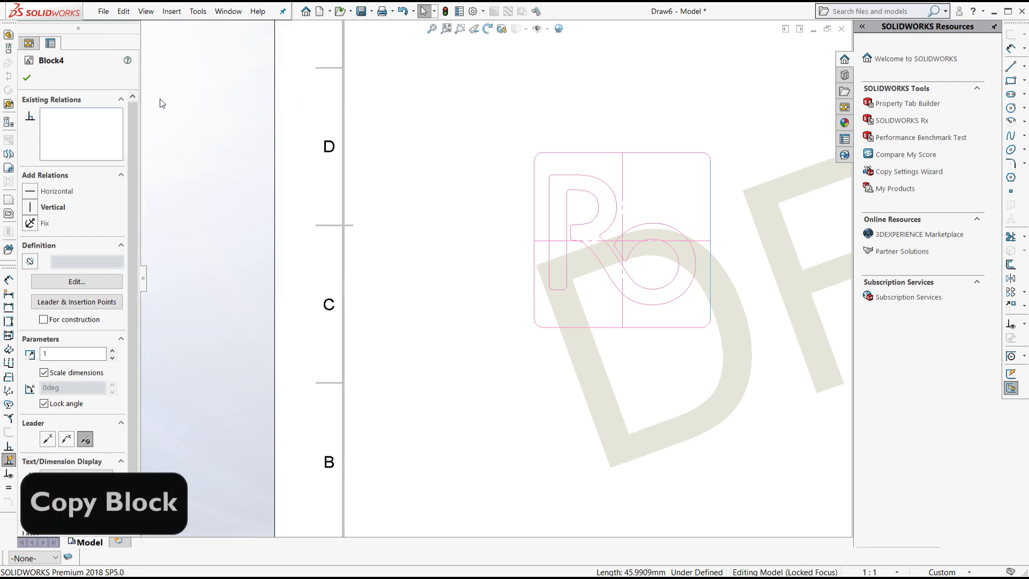
left_click(229, 11)
left_click(256, 114)
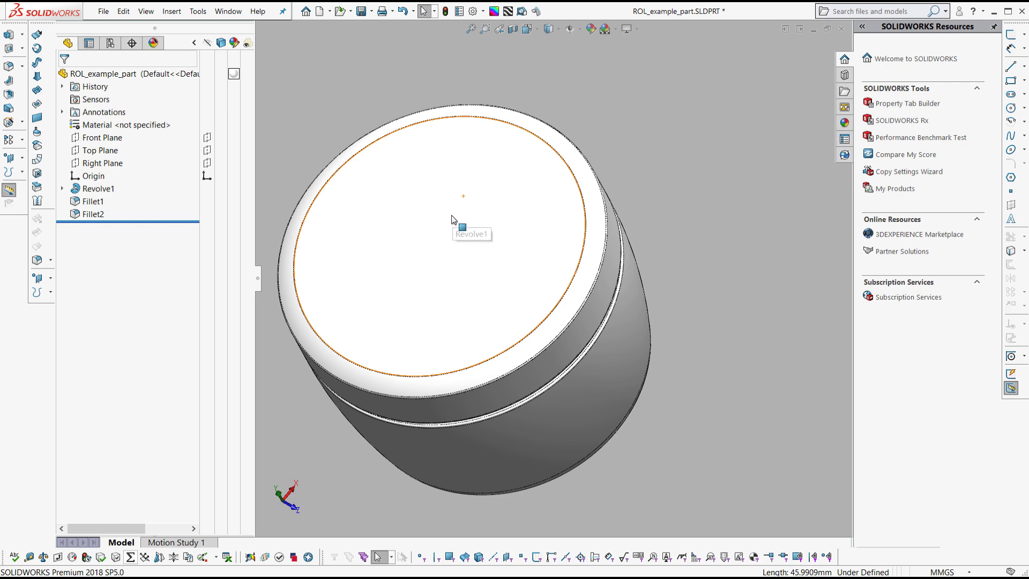
Paste the logo block into a new sketch on the jar lid's top face, viewed isometrically
left_click(453, 217)
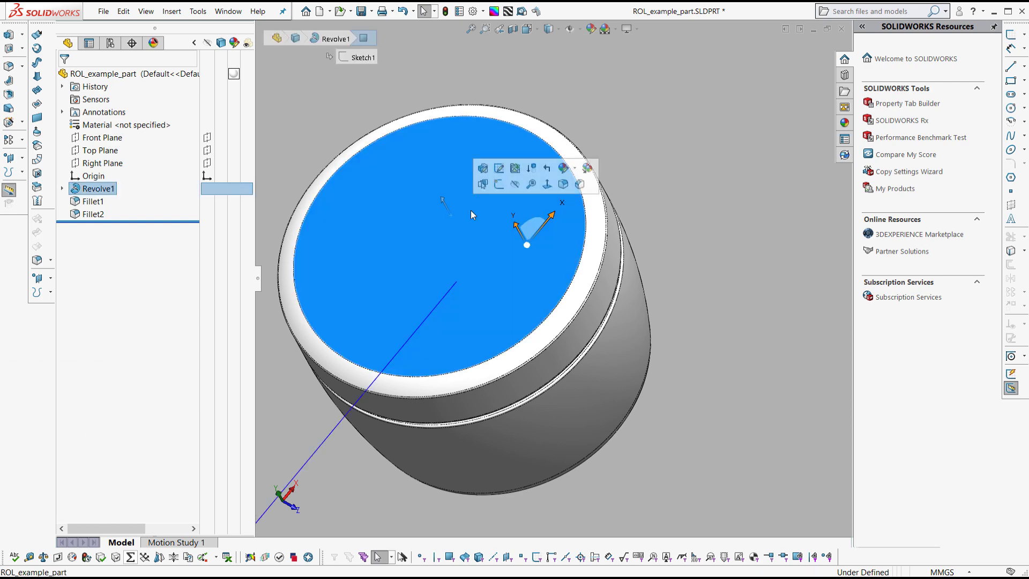
left_click(499, 184)
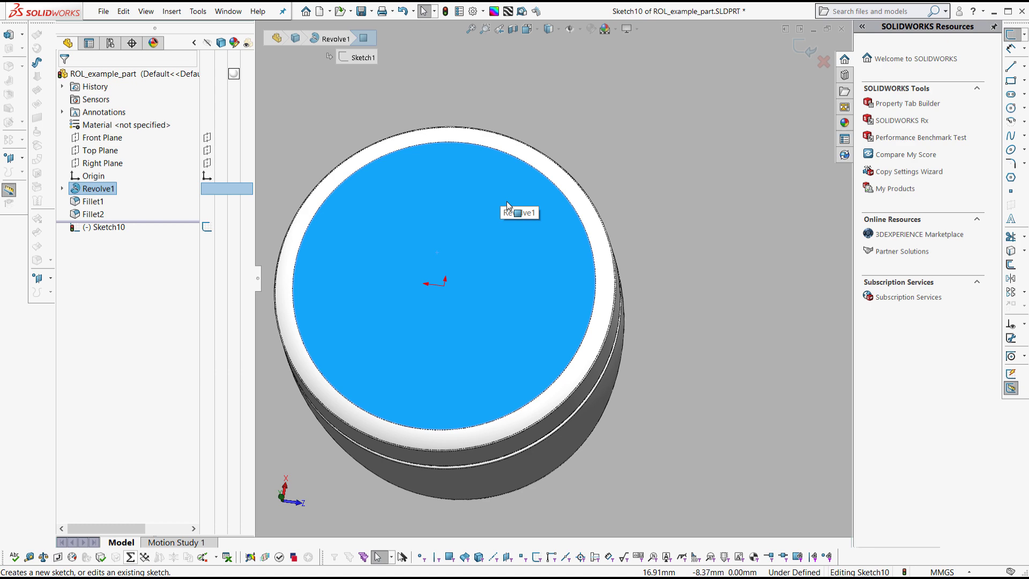
key("ctrl+v")
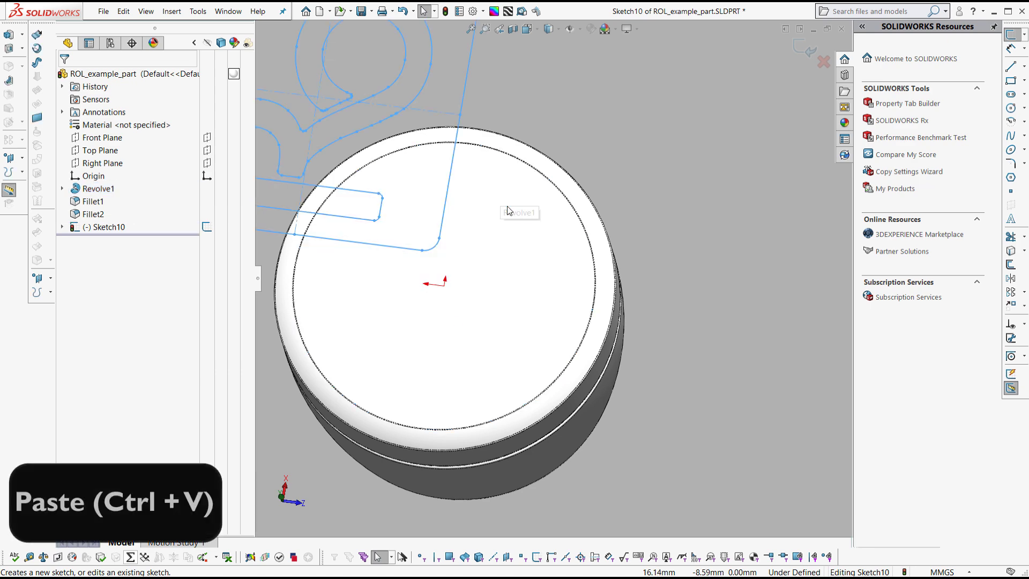
key("ctrl+7")
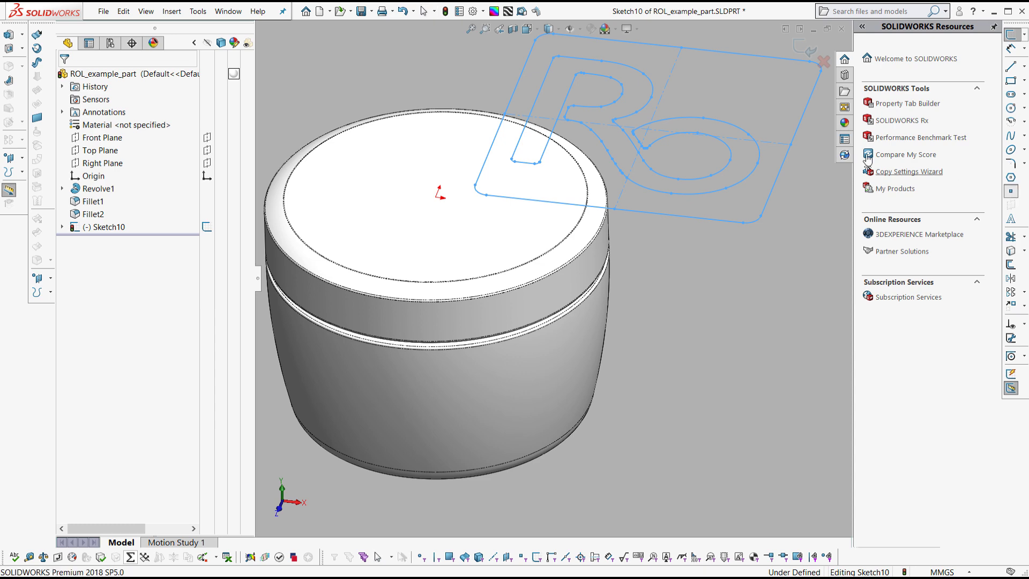
left_click(1012, 192)
Place a point at the centre line midpoint and drag it onto the sketch origin
left_click(650, 132)
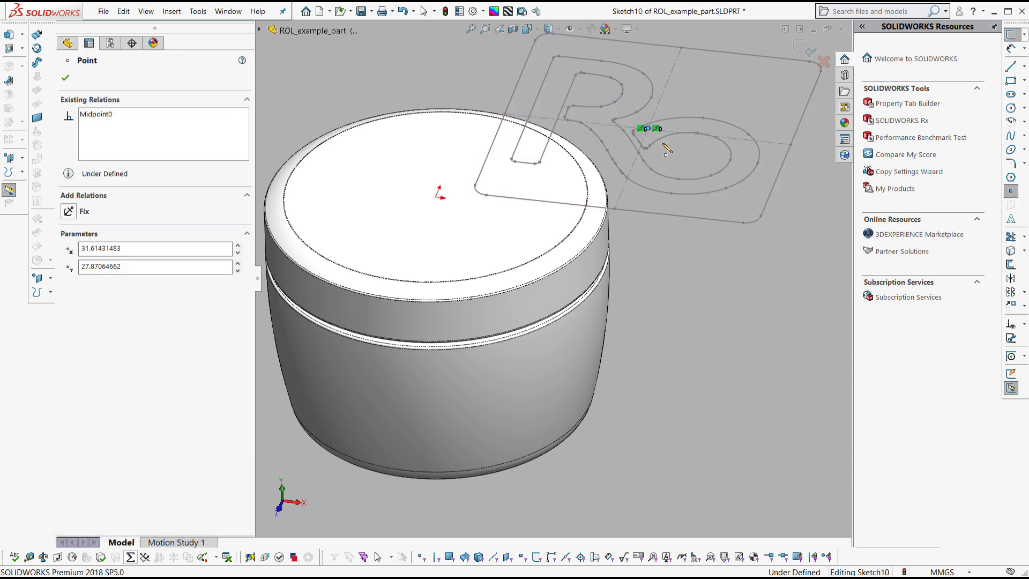
key("Escape")
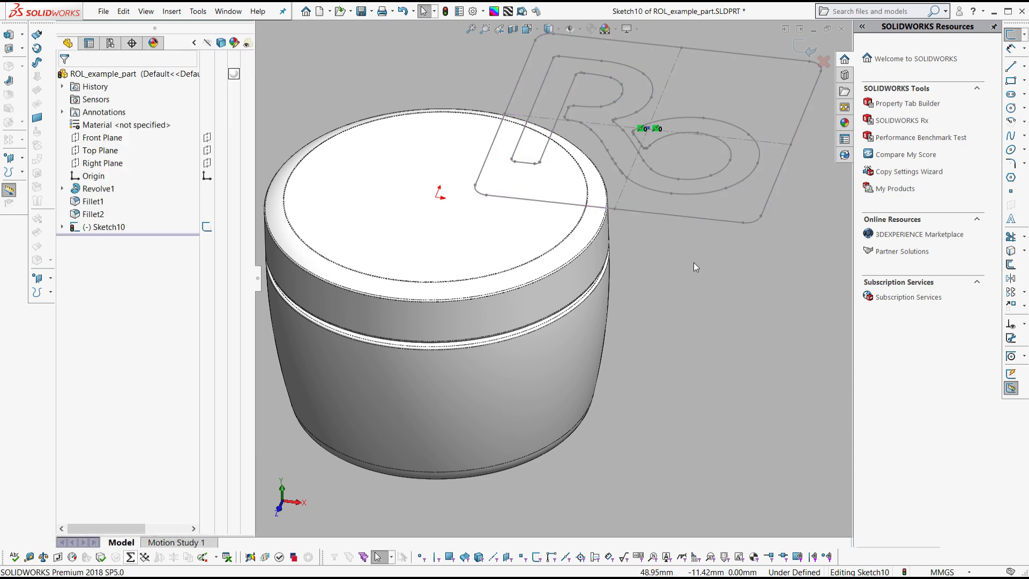
key("ctrl+8")
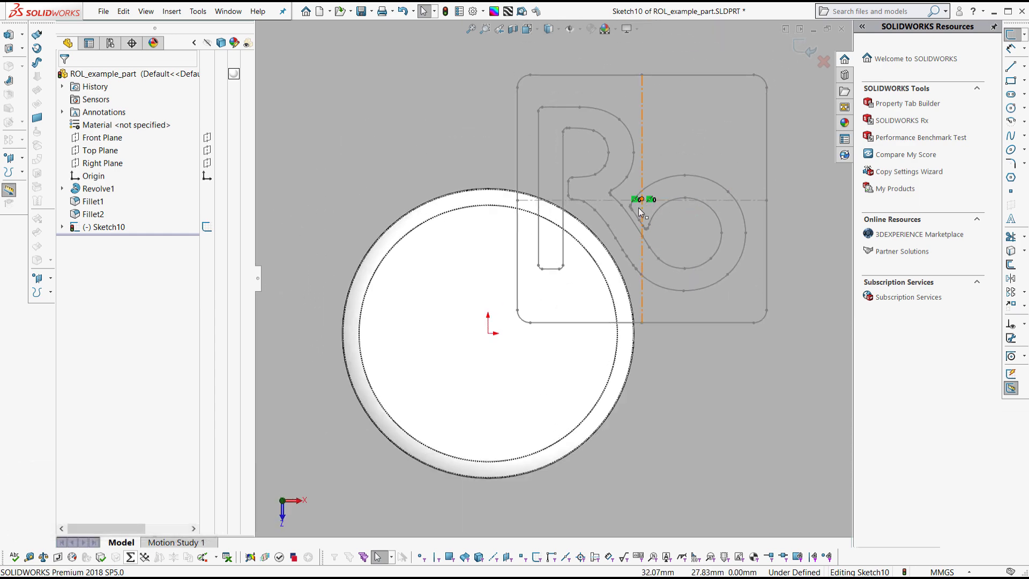
left_click_drag(640, 211, 488, 335)
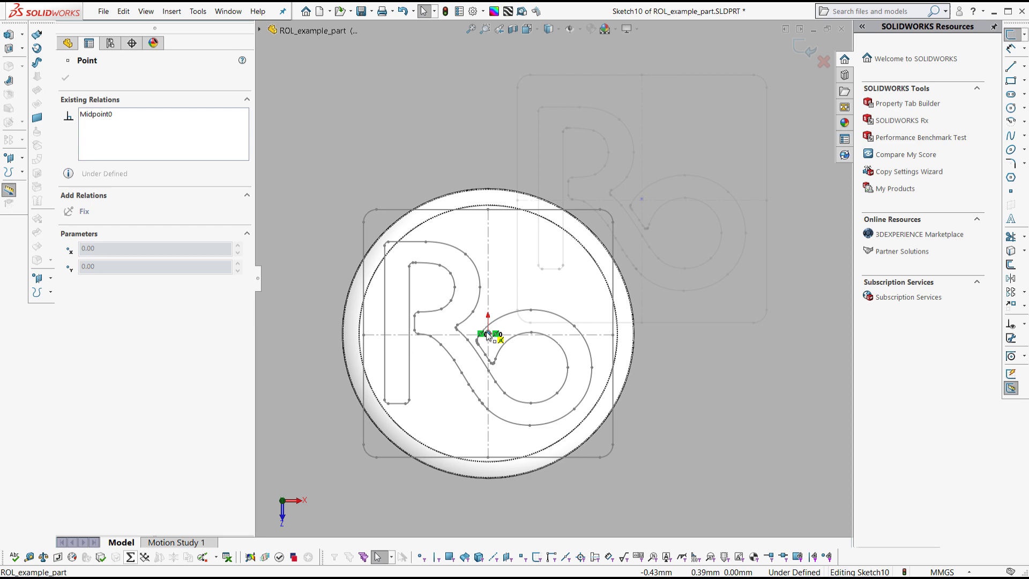
Lock the logo centre to the origin and set the Ro block's scale to 0.7
left_click(645, 211)
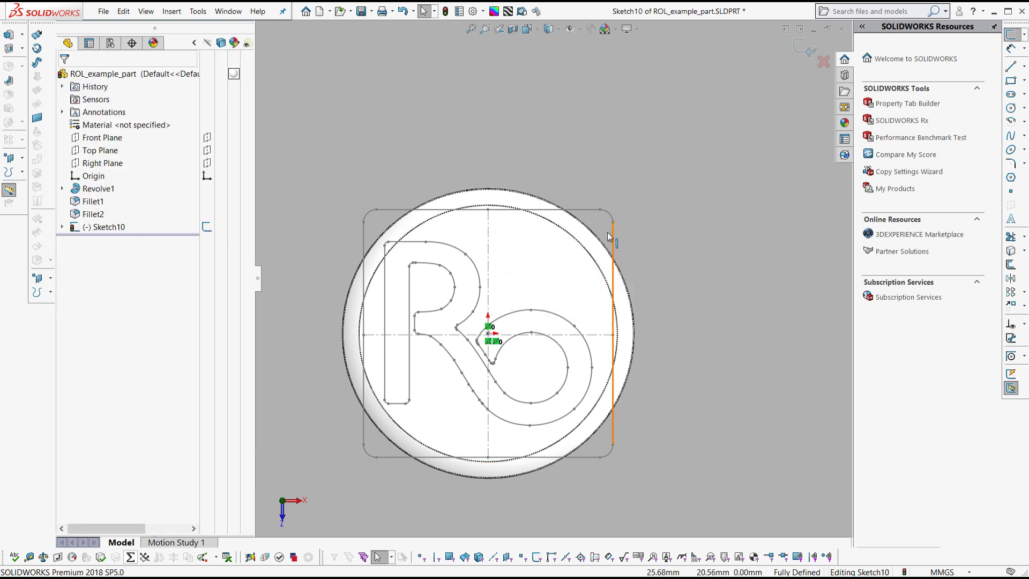
left_click(611, 234)
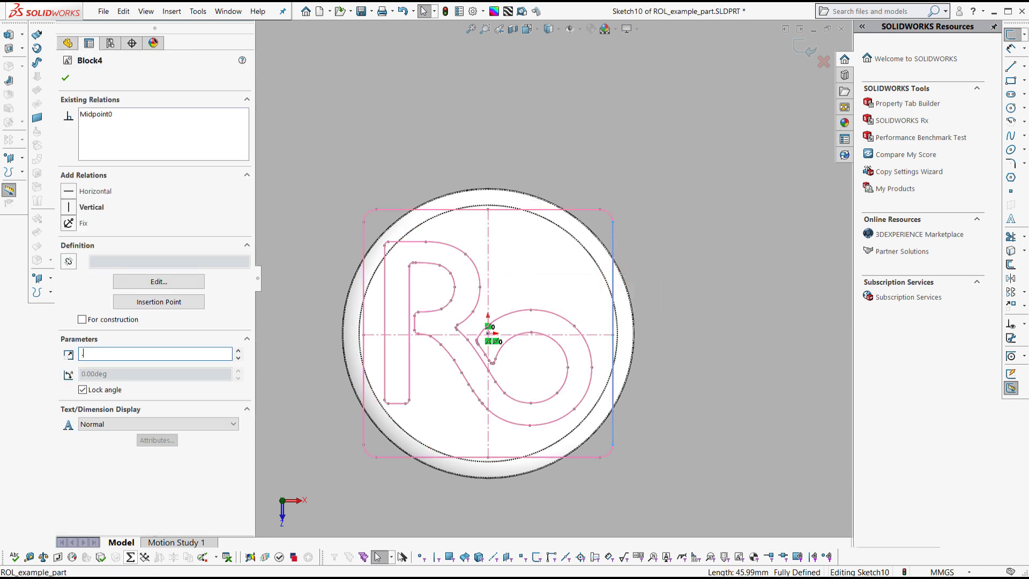
type("0.7")
key("Return")
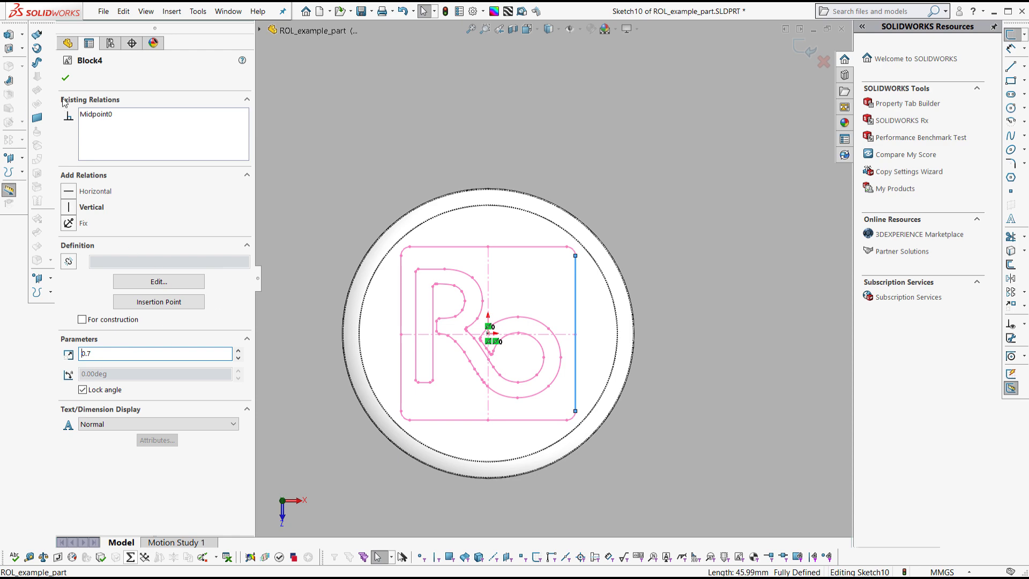
left_click(65, 80)
left_click(634, 159)
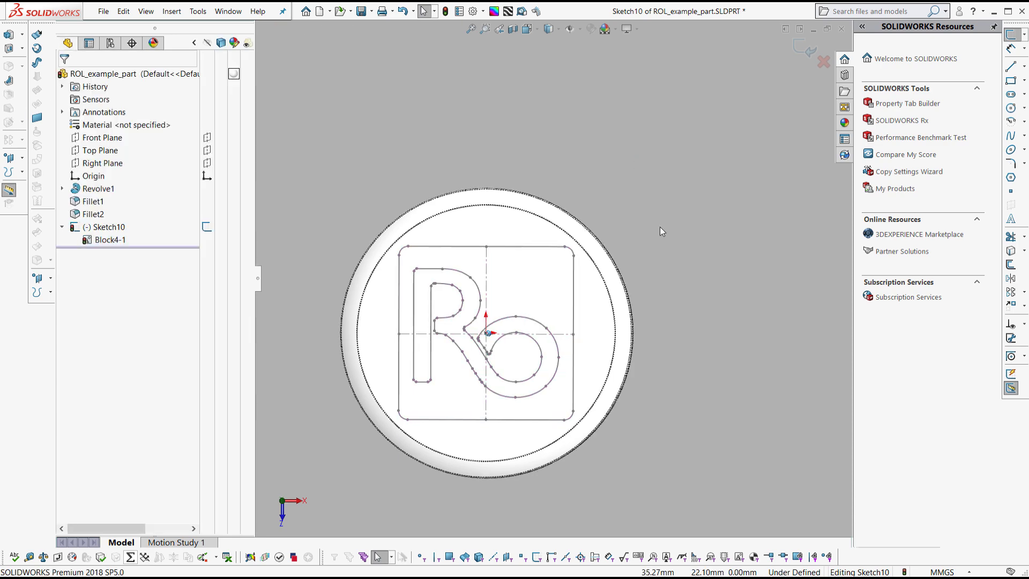
middle_click_drag(660, 228, 656, 231)
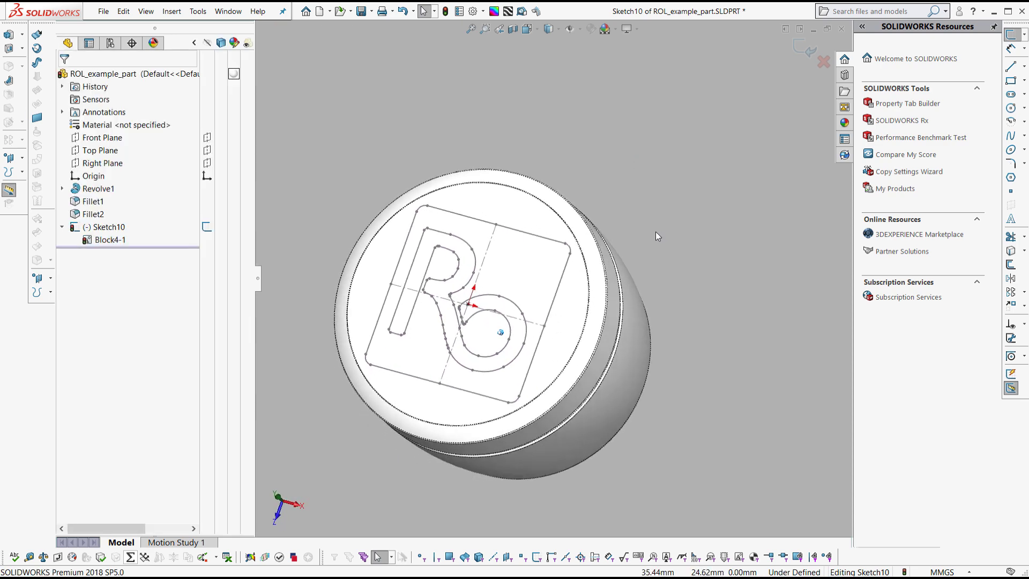
Leave the logo sketch and cut Sketch10 0.20 mm deep into the jar lid as Cut-Extrude2
left_click(805, 48)
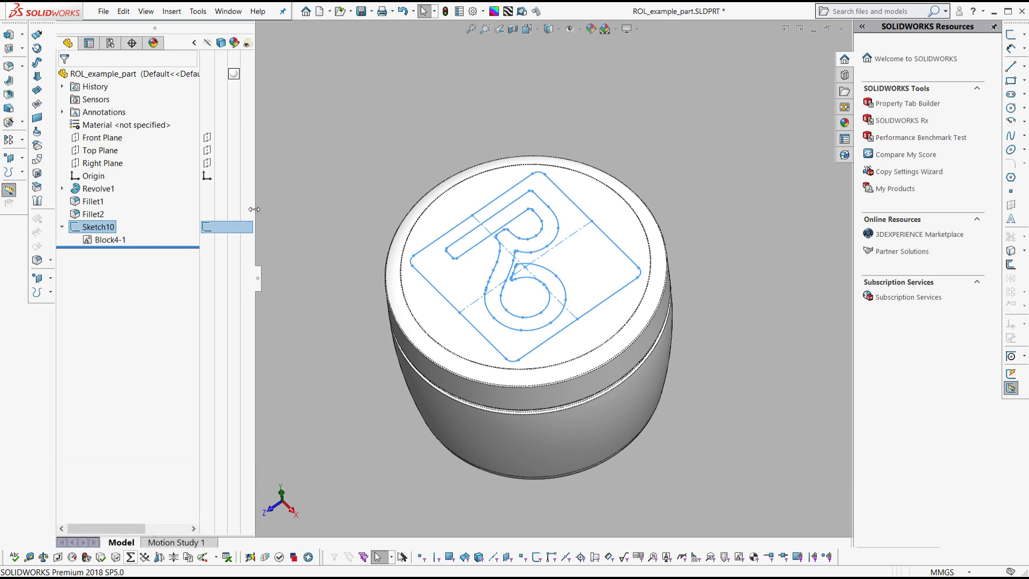
left_click(119, 250)
left_click(85, 231)
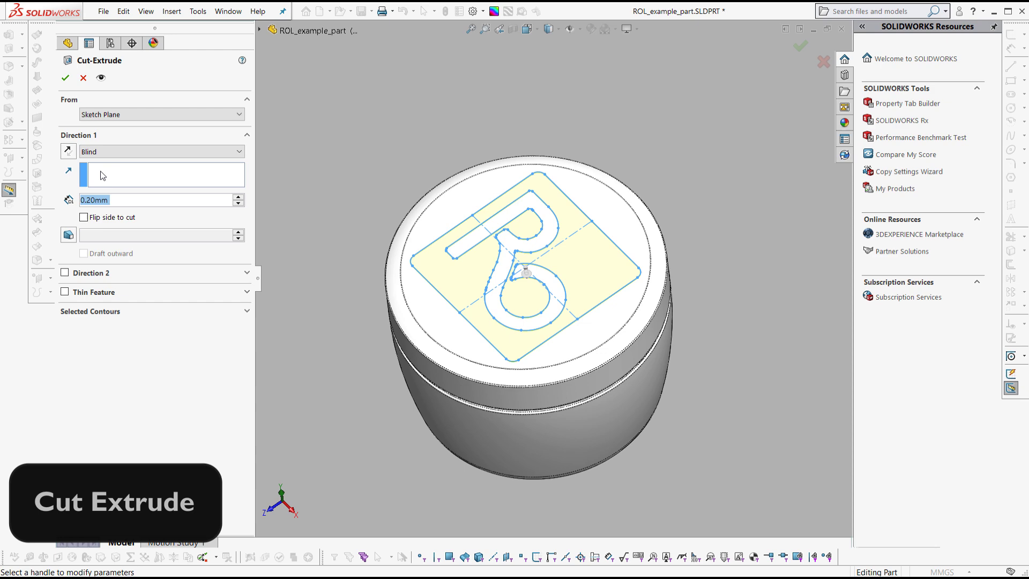
mouse_move(531, 242)
middle_mouse_down()
mouse_move(531, 177)
mouse_move(782, 57)
middle_mouse_up()
left_click(802, 47)
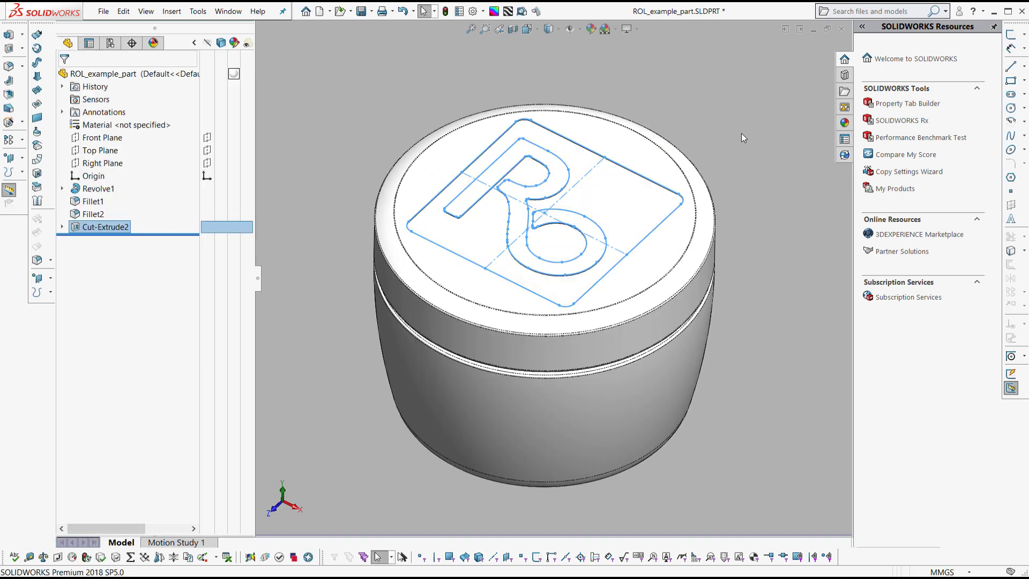